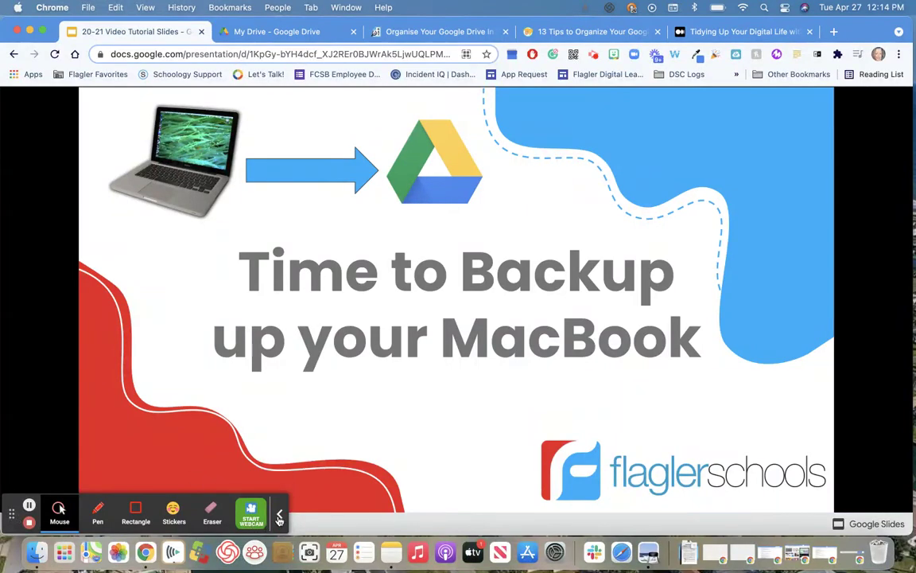
- Advance from the title slide through Big Sur and Step 1 to 'Step 2: Organize your Google Drive'
{"action": "left_click", "coordinate": [279, 517]}
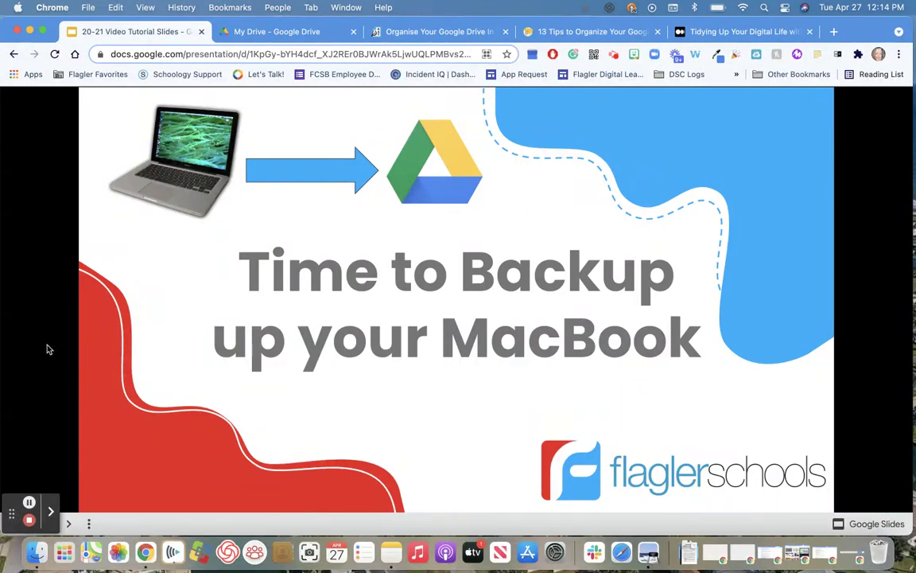
{"action": "key", "text": "Right"}
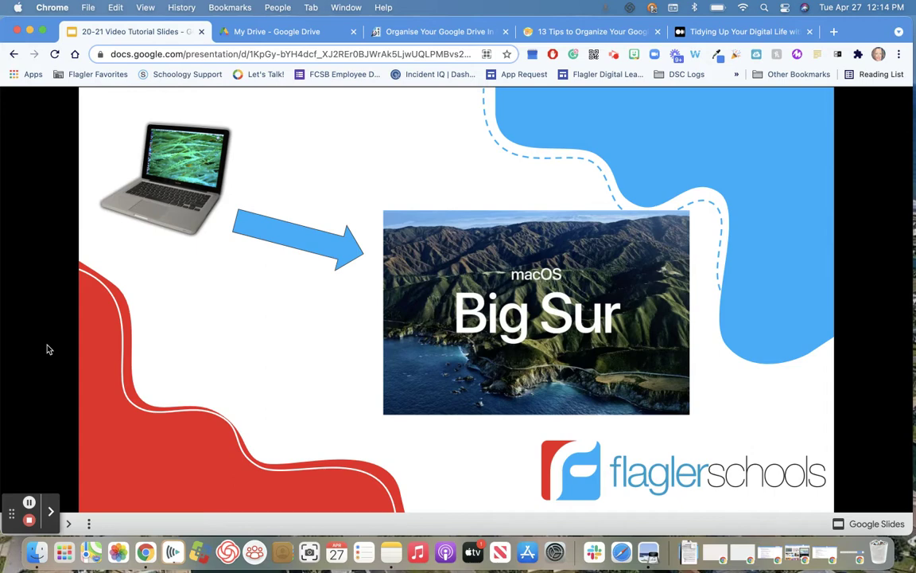
{"action": "key", "text": "Right"}
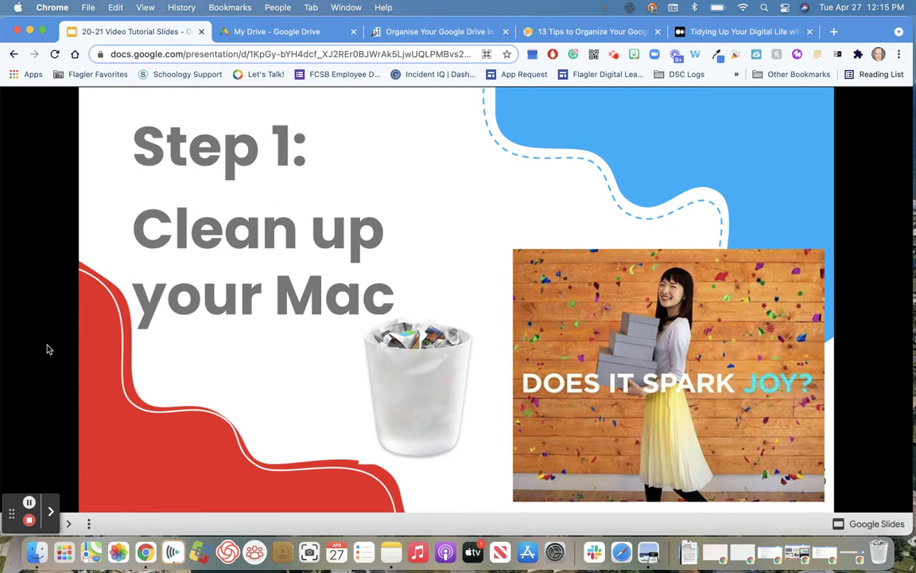
{"action": "key", "text": "Right"}
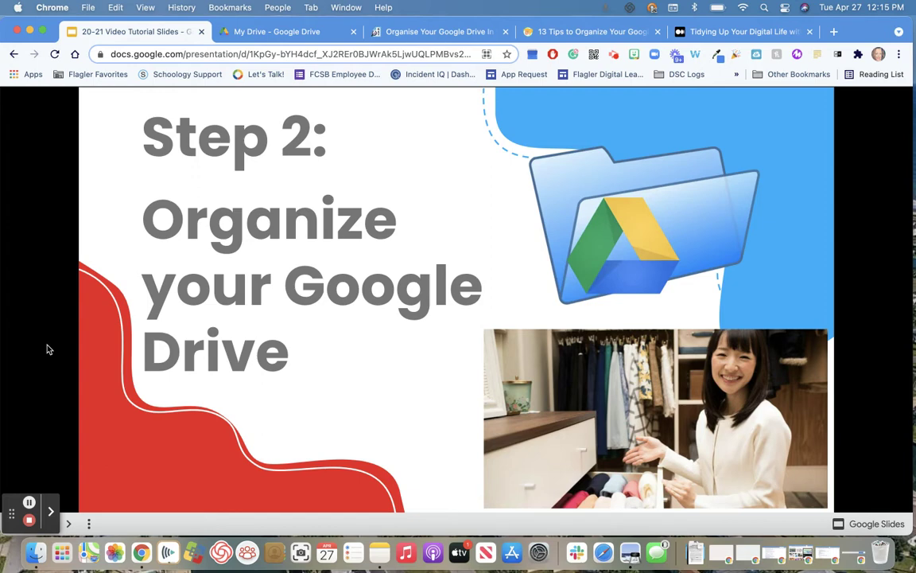
- Scroll through the GAT Labs 'Organise Your Google Drive' article
{"action": "left_click", "coordinate": [401, 33]}
{"action": "mouse_move", "coordinate": [365, 119]}
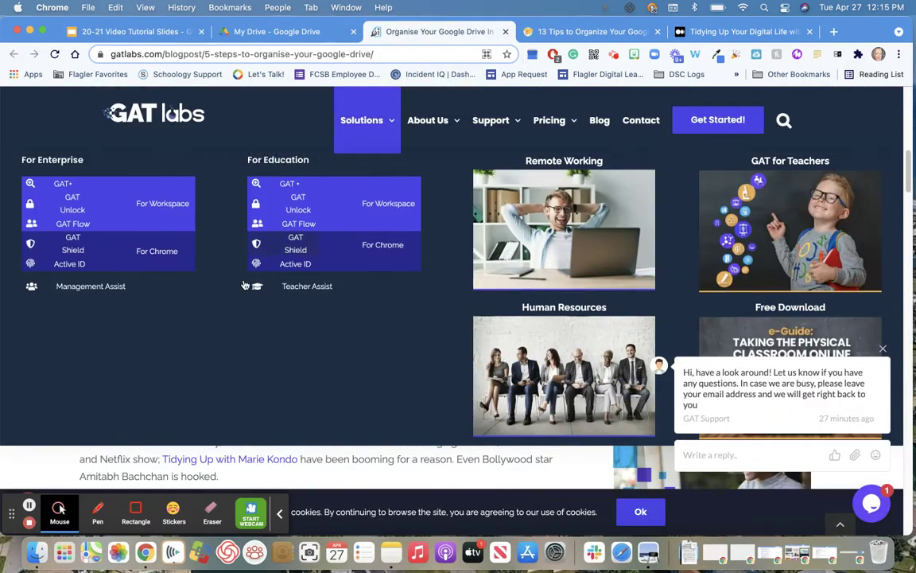
{"action": "scroll", "coordinate": [278, 409], "scroll_direction": "up", "scroll_amount": 4}
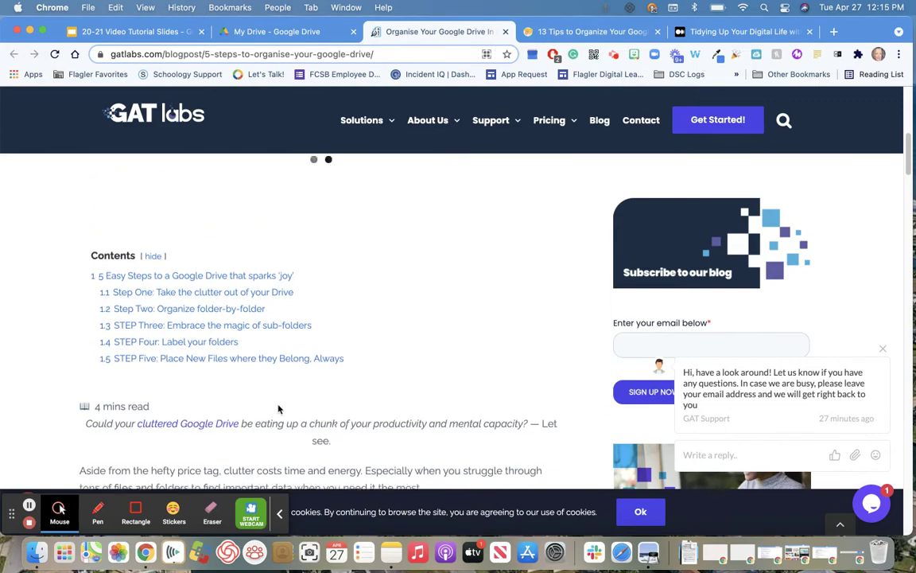
{"action": "scroll", "coordinate": [278, 409], "scroll_direction": "up", "scroll_amount": 5}
{"action": "scroll", "coordinate": [278, 409], "scroll_direction": "down", "scroll_amount": 1}
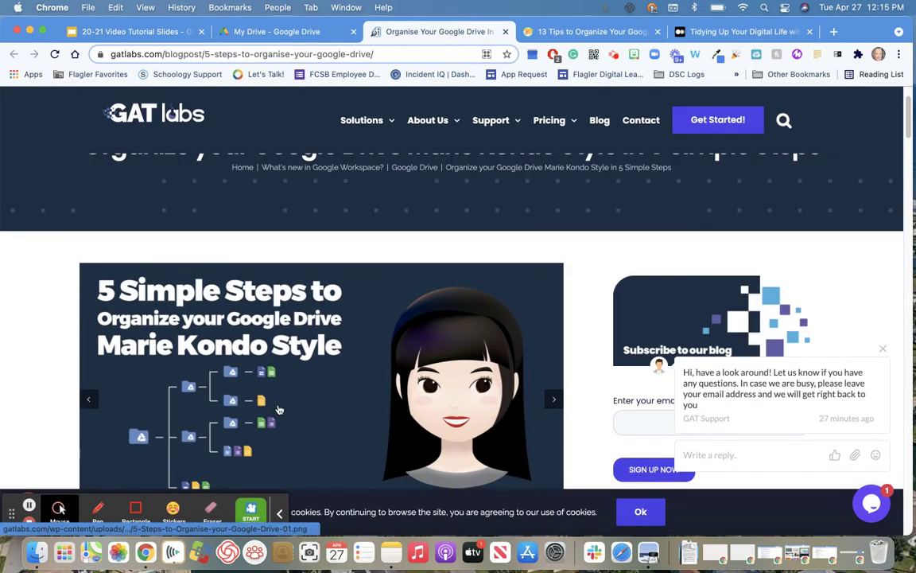
{"action": "scroll", "coordinate": [279, 408], "scroll_direction": "down", "scroll_amount": 1}
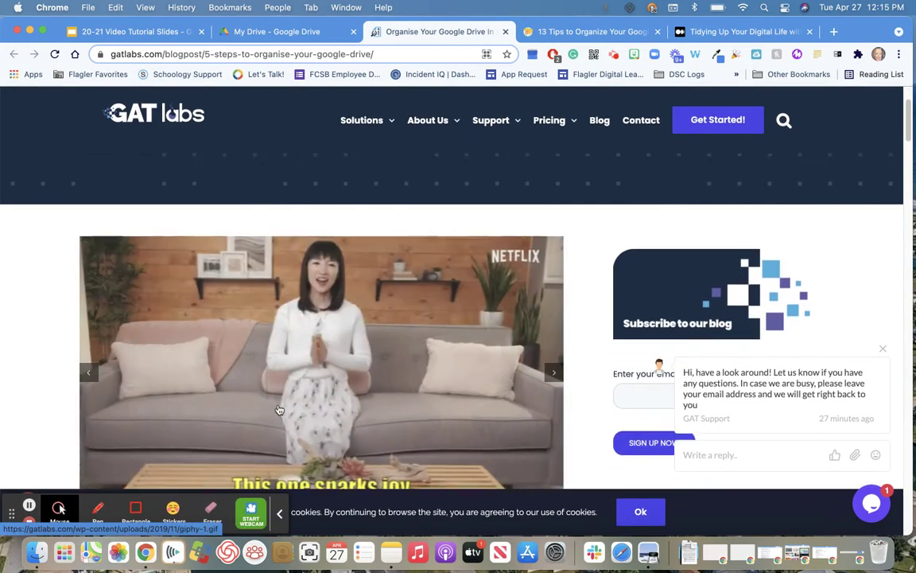
- Skim the 13 Tips and 'Tidying Up Your Digital Life' articles, ending on My Drive
{"action": "left_click", "coordinate": [556, 35]}
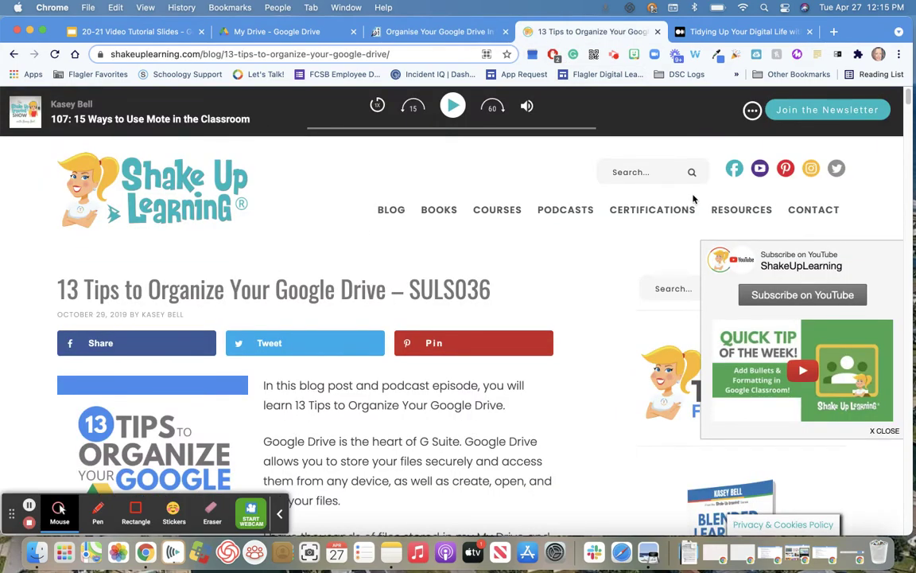
{"action": "left_click", "coordinate": [708, 33]}
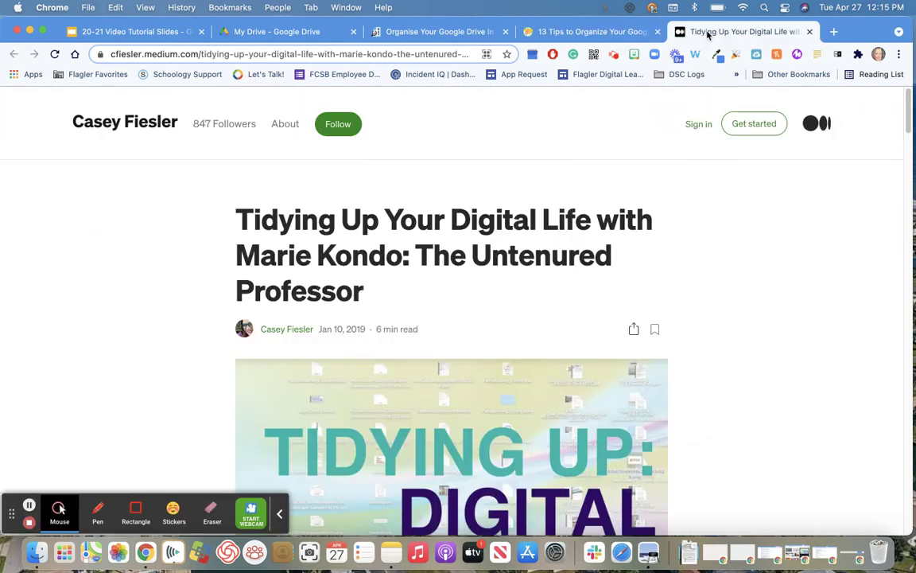
{"action": "scroll", "coordinate": [522, 277], "scroll_direction": "down", "scroll_amount": 2}
{"action": "scroll", "coordinate": [523, 278], "scroll_direction": "down", "scroll_amount": 2}
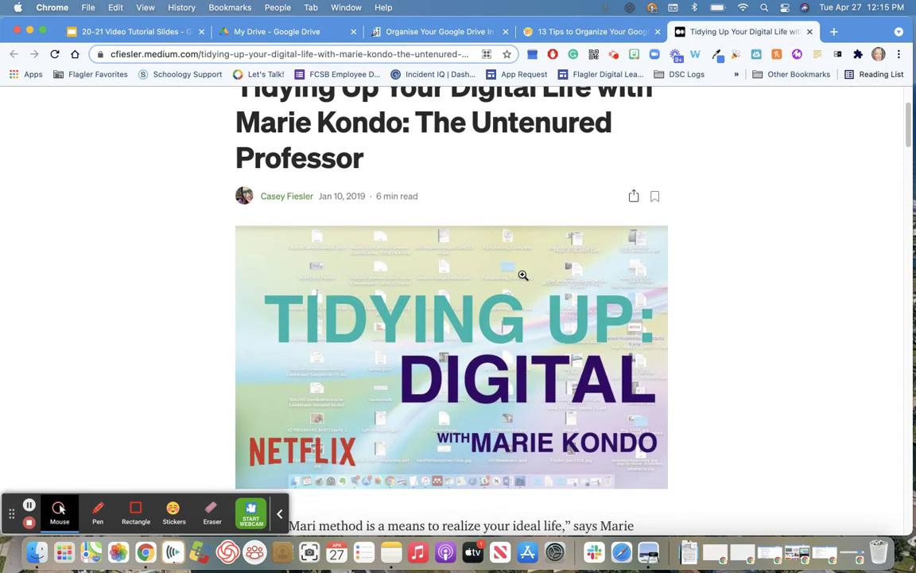
{"action": "left_click", "coordinate": [241, 33]}
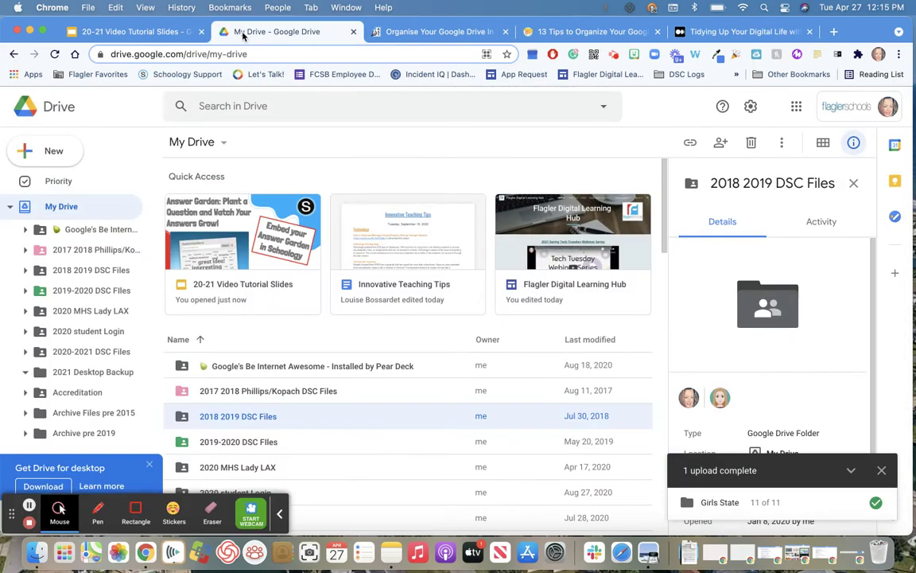
- Expand My Drive in the sidebar and open the empty 2021 Desktop Backup folder
{"action": "left_click", "coordinate": [10, 208]}
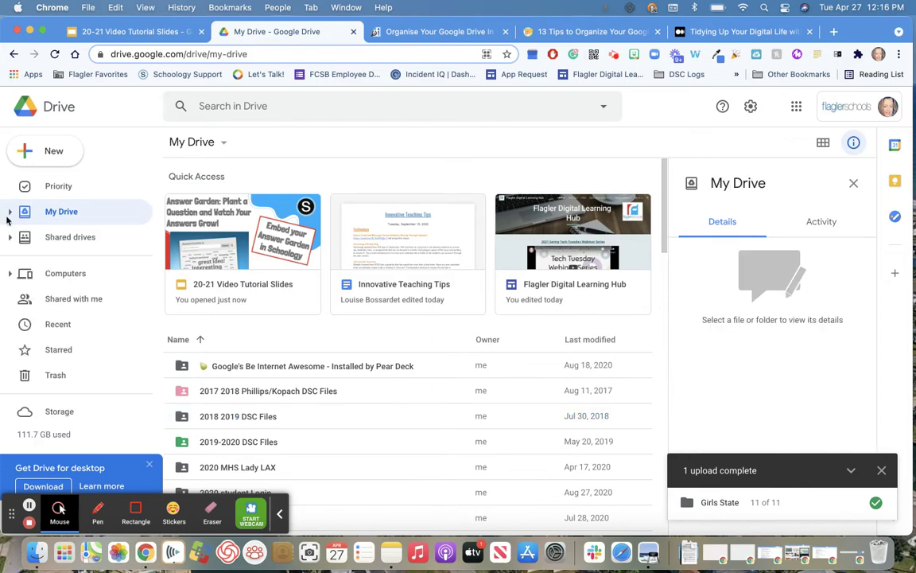
{"action": "left_click", "coordinate": [10, 212]}
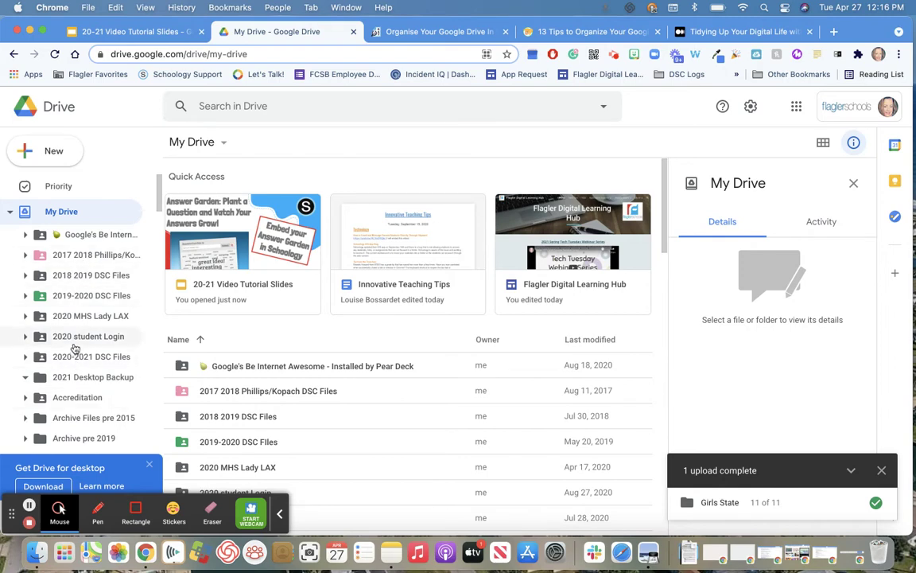
{"action": "scroll", "coordinate": [304, 419], "scroll_direction": "down", "scroll_amount": 1}
{"action": "scroll", "coordinate": [304, 419], "scroll_direction": "down", "scroll_amount": 3}
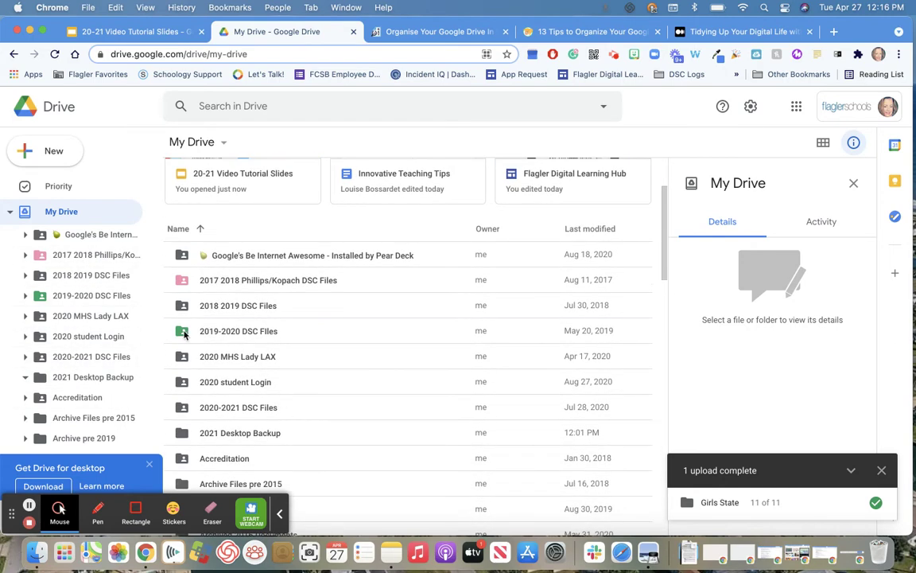
{"action": "mouse_move", "coordinate": [188, 334]}
{"action": "left_mouse_down"}
{"action": "mouse_move", "coordinate": [93, 297]}
{"action": "mouse_move", "coordinate": [112, 297]}
{"action": "mouse_move", "coordinate": [183, 334]}
{"action": "left_mouse_up"}
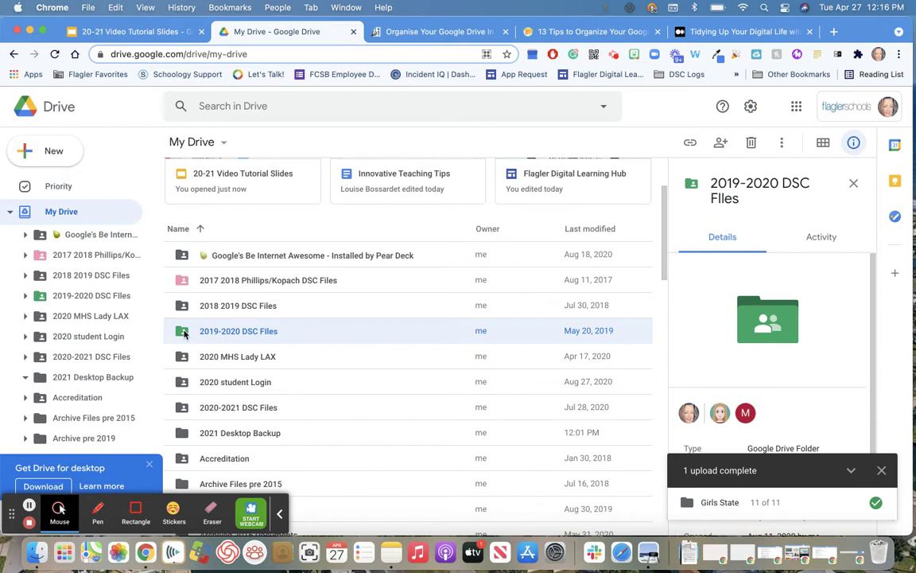
{"action": "left_click", "coordinate": [231, 434]}
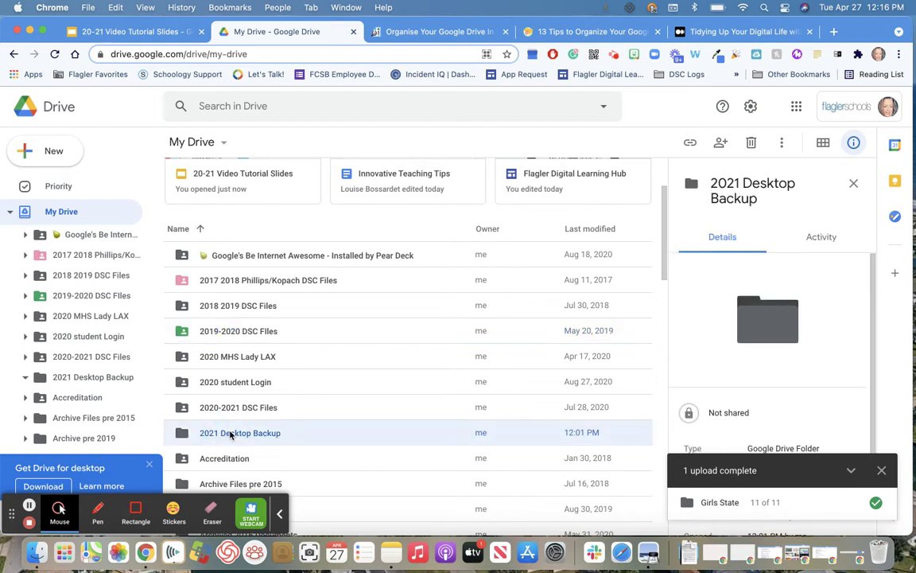
{"action": "double_click", "coordinate": [291, 432]}
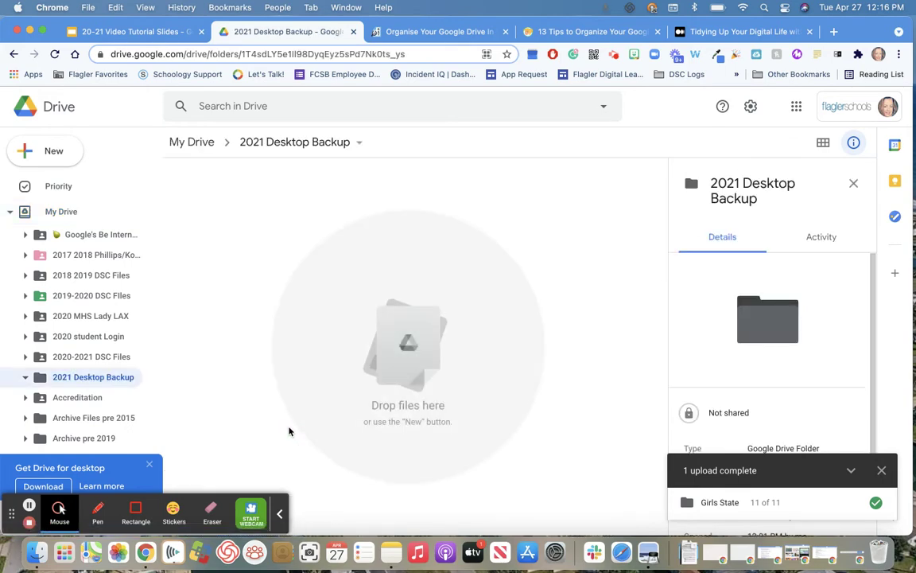
- Advance the slides to 'Step 3: Find the Files to Backup' and bring up Finder's Recents window
{"action": "left_click", "coordinate": [113, 33]}
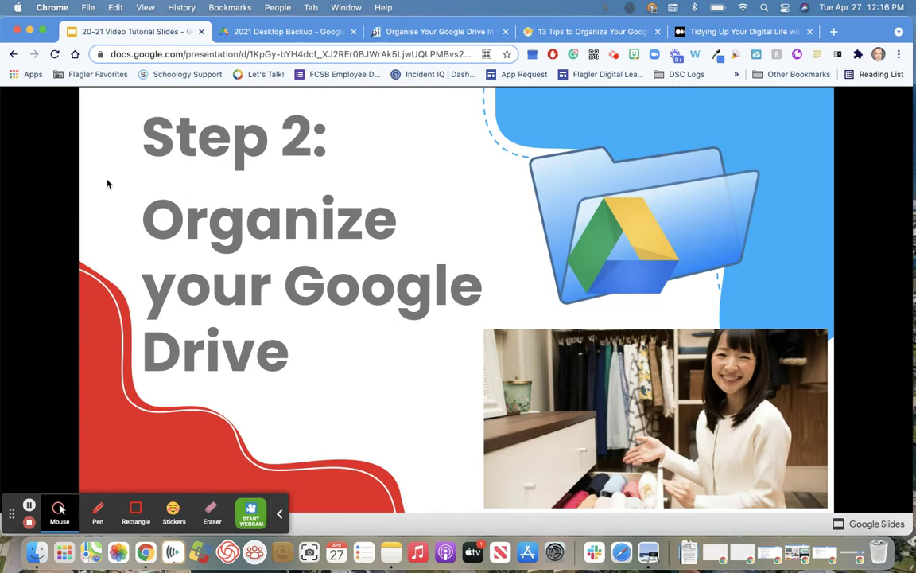
{"action": "key", "text": "Right"}
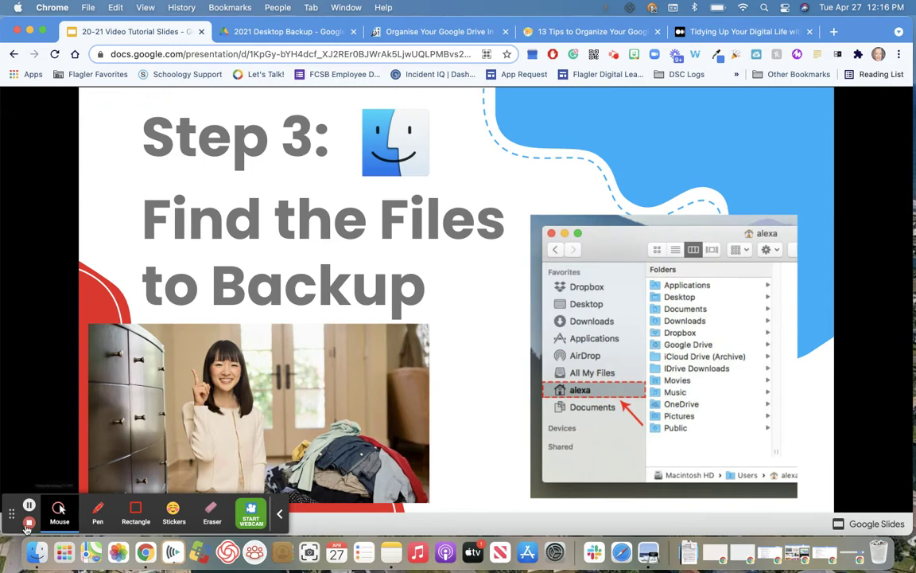
{"action": "left_click", "coordinate": [36, 552]}
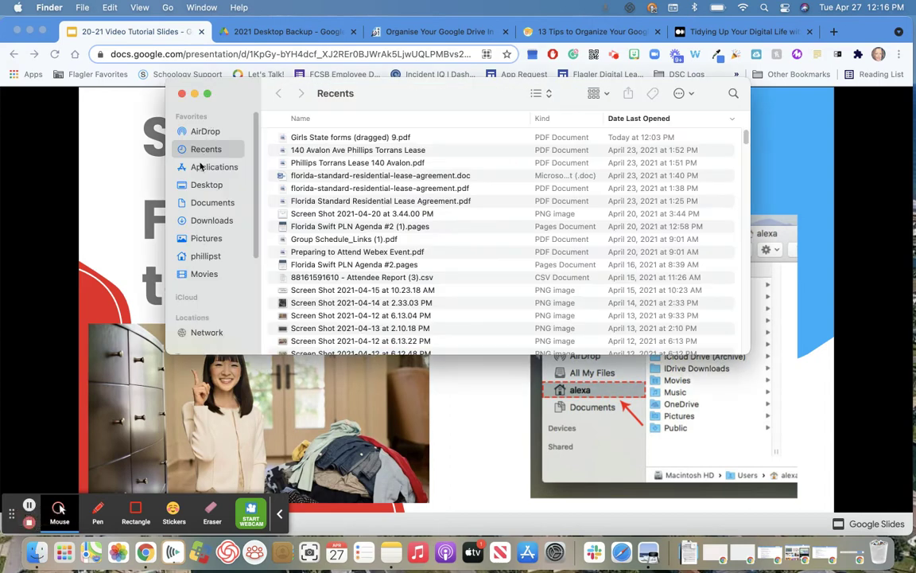
- Add the home folder to Finder's sidebar favourites through Finder Preferences
{"action": "left_click", "coordinate": [51, 10]}
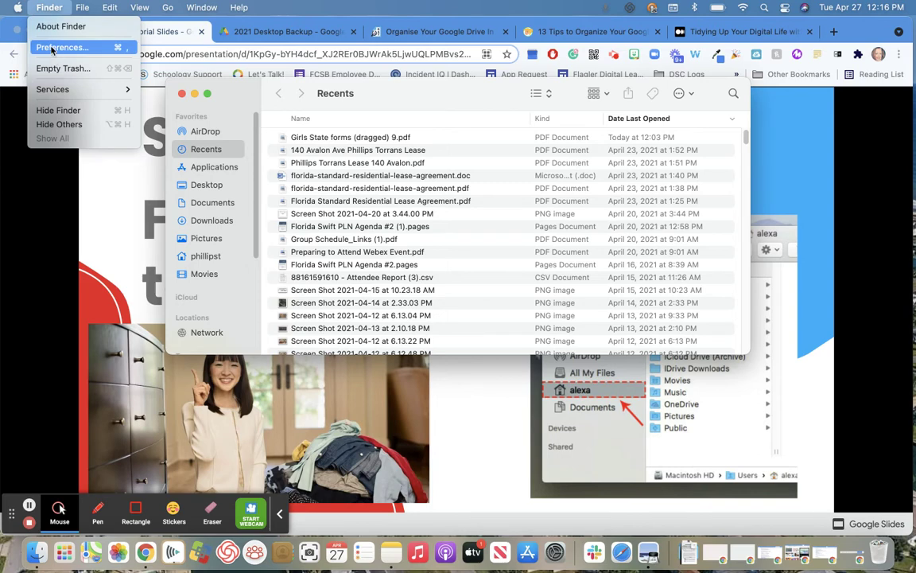
{"action": "left_click", "coordinate": [51, 49]}
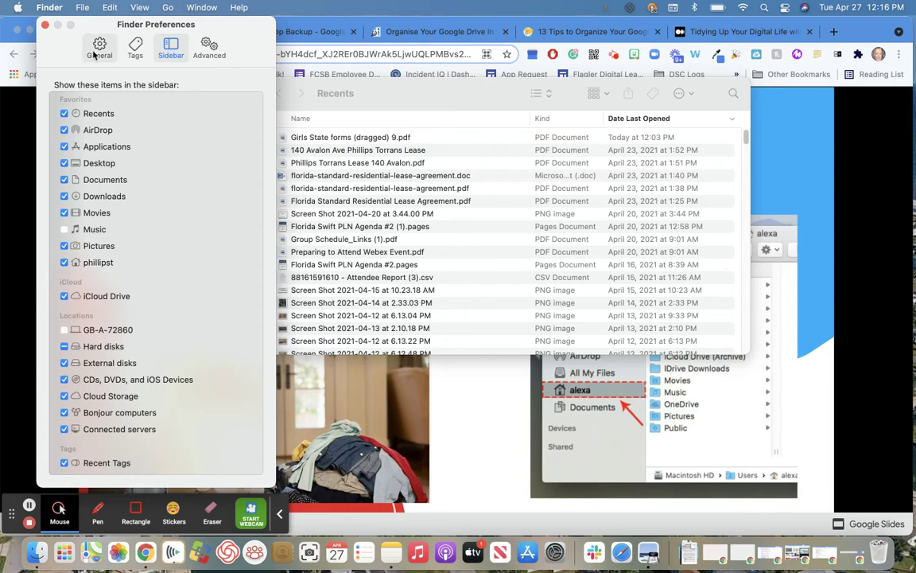
{"action": "left_click", "coordinate": [46, 25]}
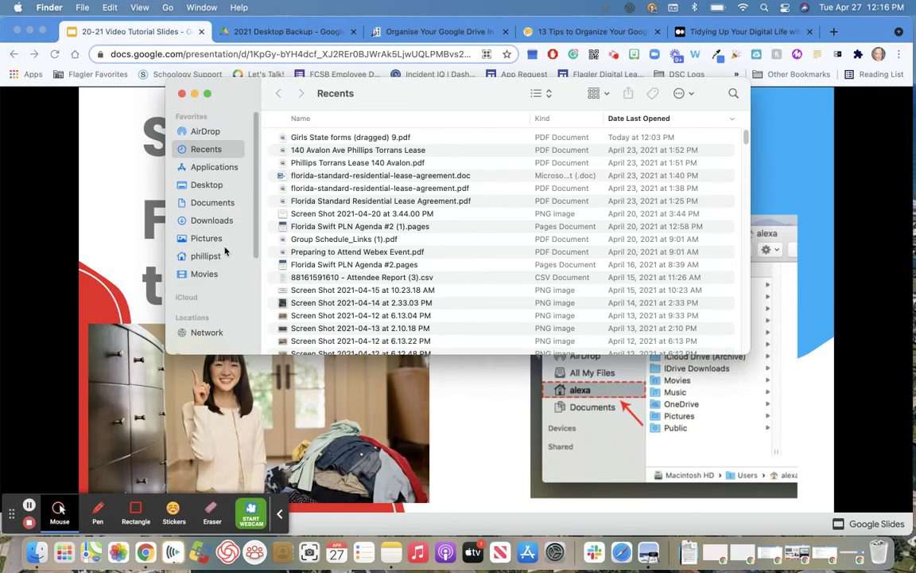
- Open the home folder and expand Desktop to reveal its images, PDFs and documents
{"action": "left_click", "coordinate": [200, 257]}
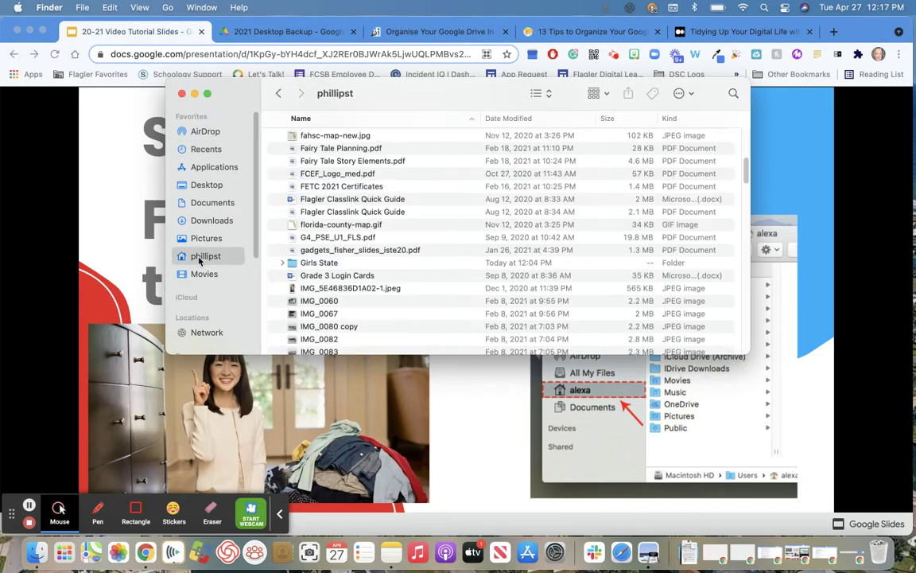
{"action": "left_click", "coordinate": [279, 94]}
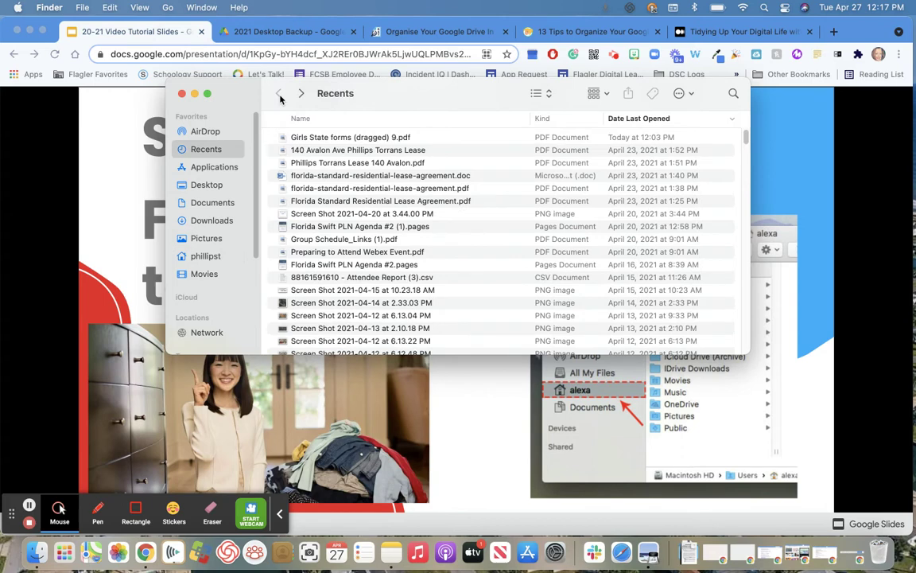
{"action": "left_click", "coordinate": [185, 255]}
{"action": "scroll", "coordinate": [374, 229], "scroll_direction": "down", "scroll_amount": 5}
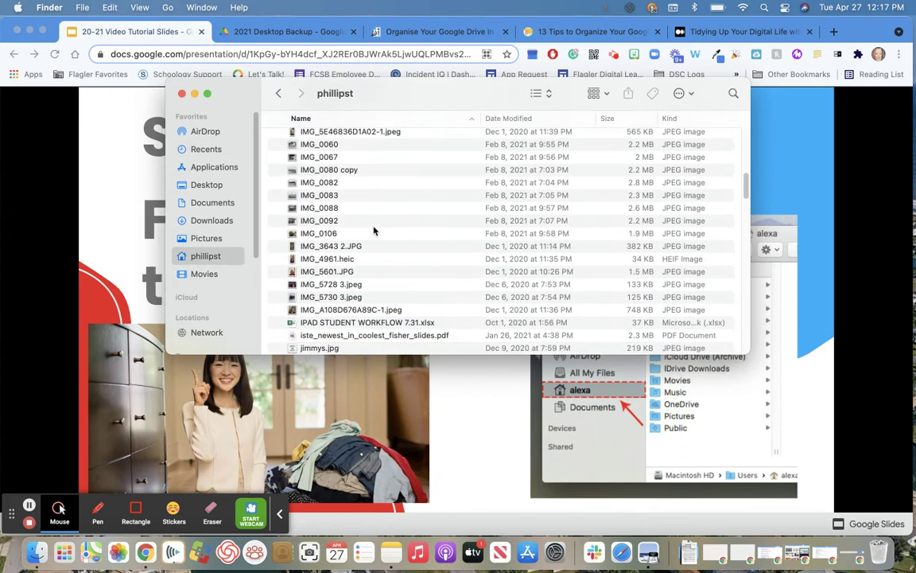
{"action": "scroll", "coordinate": [373, 229], "scroll_direction": "up", "scroll_amount": 15}
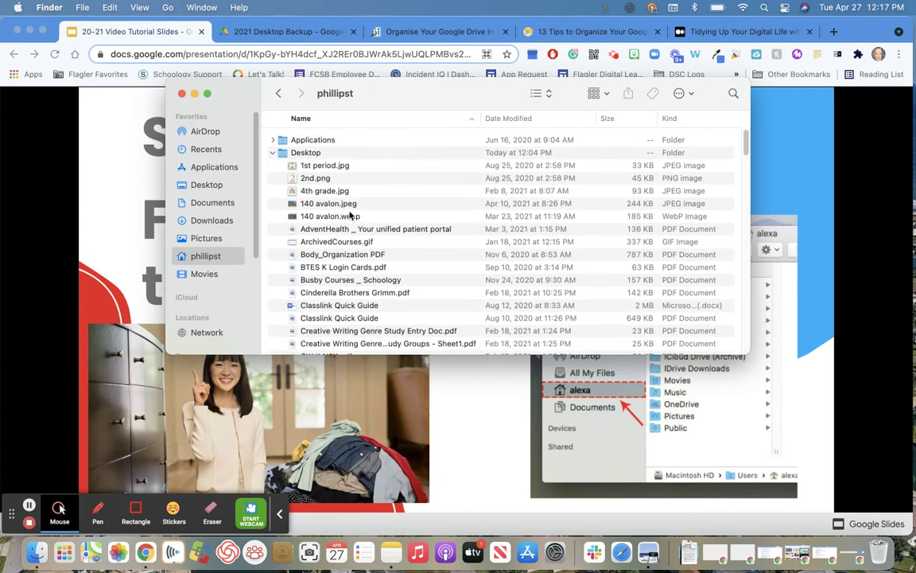
{"action": "left_click", "coordinate": [273, 150]}
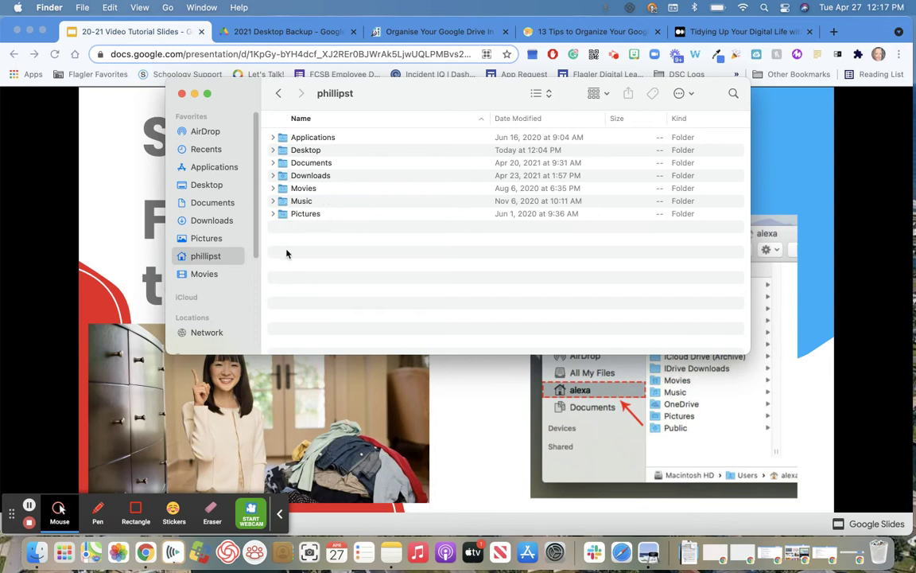
{"action": "left_click", "coordinate": [273, 150]}
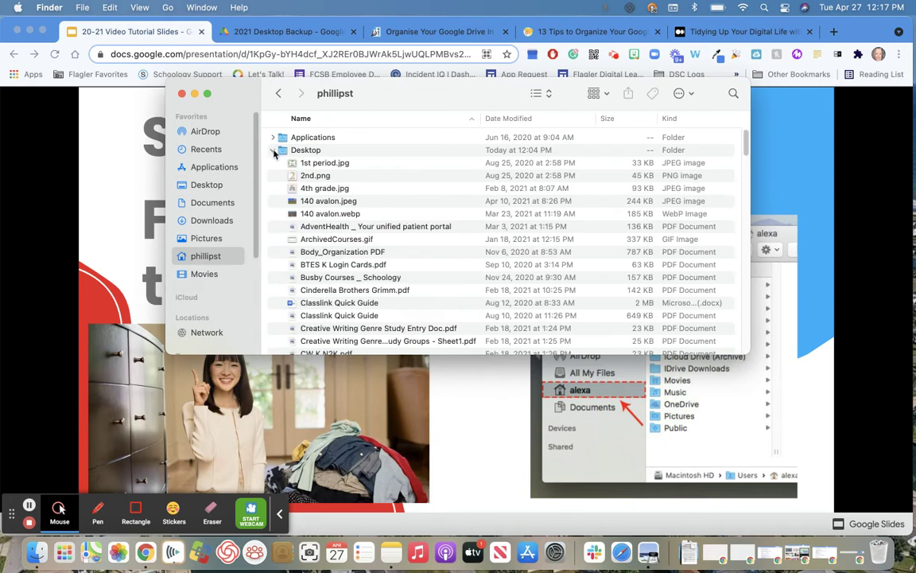
{"action": "scroll", "coordinate": [386, 242], "scroll_direction": "down", "scroll_amount": 10}
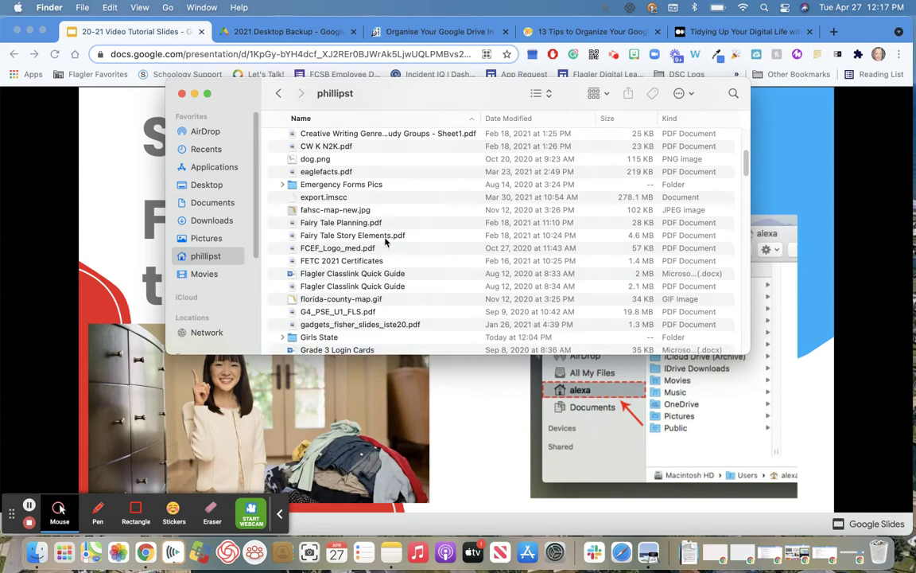
{"action": "scroll", "coordinate": [386, 242], "scroll_direction": "down", "scroll_amount": 3}
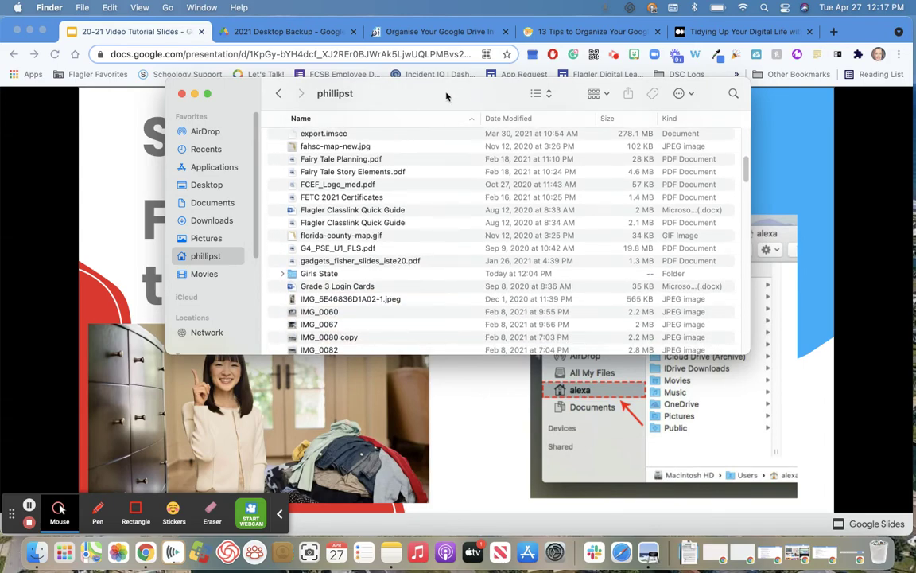
- Arrange Finder beside Chrome showing the 2021 Desktop Backup Drive folder
{"action": "left_click_drag", "start_coordinate": [446, 96], "coordinate": [553, 181]}
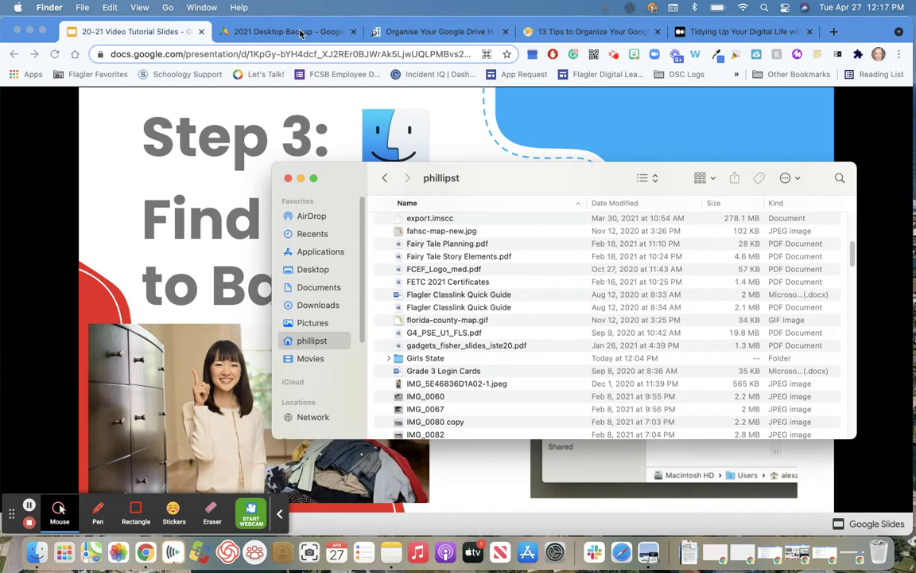
{"action": "left_click_drag", "start_coordinate": [524, 22], "coordinate": [426, 17]}
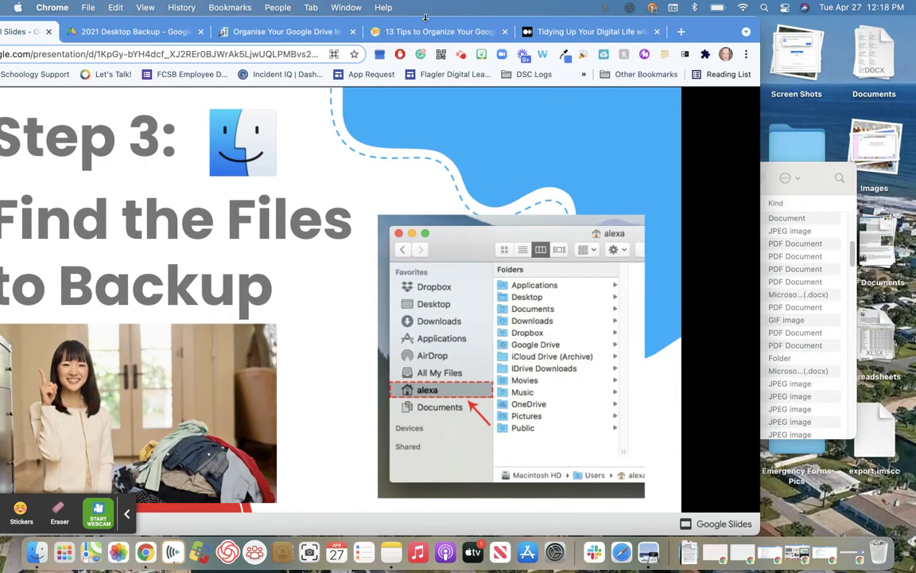
{"action": "left_click", "coordinate": [159, 35]}
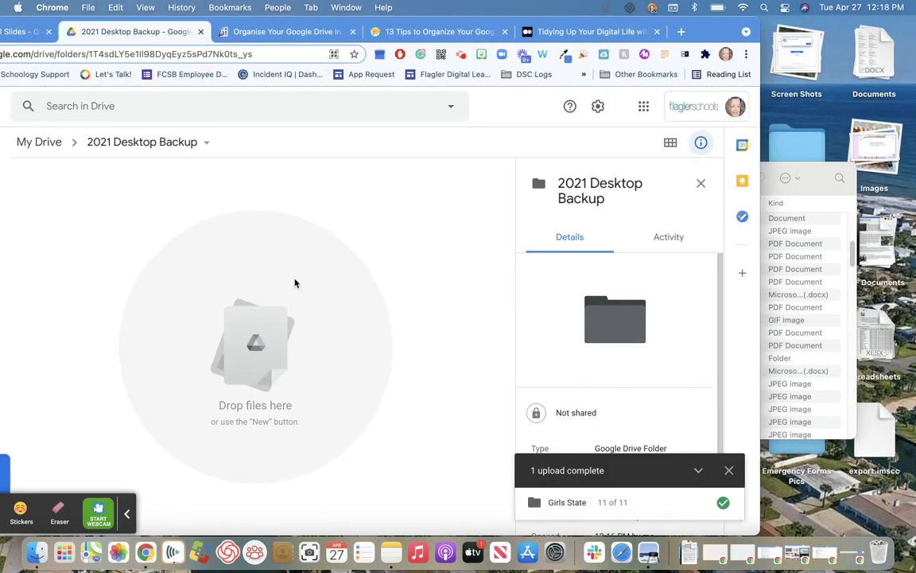
{"action": "left_click", "coordinate": [800, 168]}
- Drag the Girls State folder from Finder into the 2021 Desktop Backup Drive folder
{"action": "scroll", "coordinate": [450, 238], "scroll_direction": "up", "scroll_amount": 10}
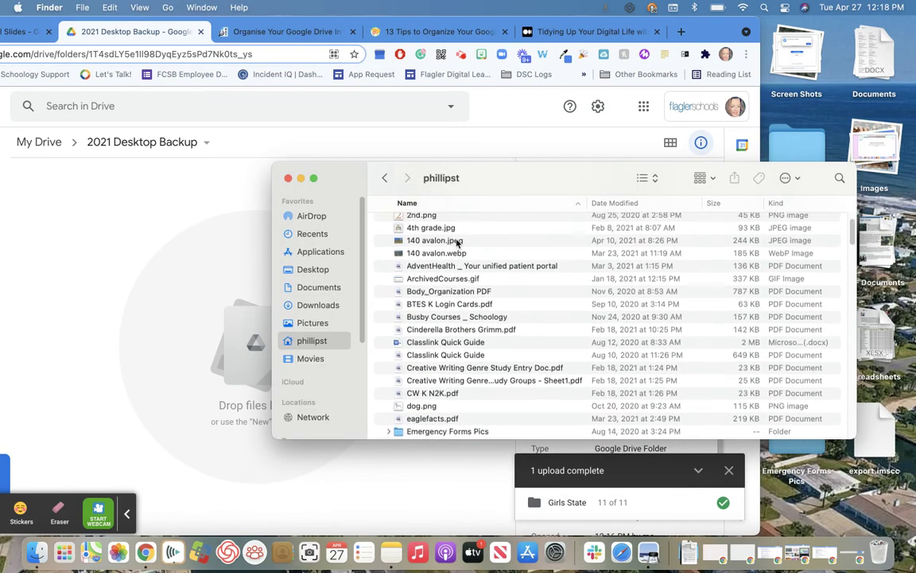
{"action": "scroll", "coordinate": [457, 241], "scroll_direction": "up", "scroll_amount": 3}
{"action": "scroll", "coordinate": [458, 241], "scroll_direction": "down", "scroll_amount": 5}
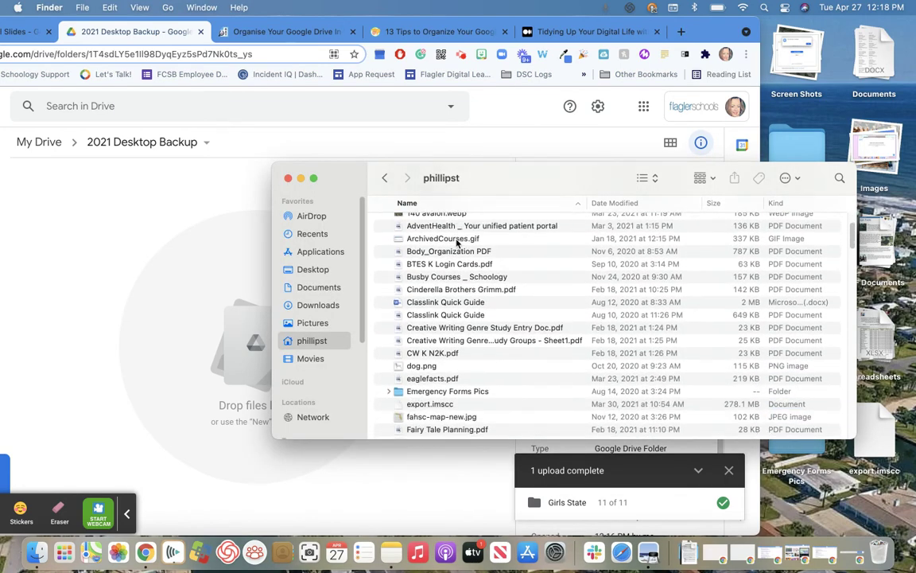
{"action": "scroll", "coordinate": [457, 241], "scroll_direction": "down", "scroll_amount": 10}
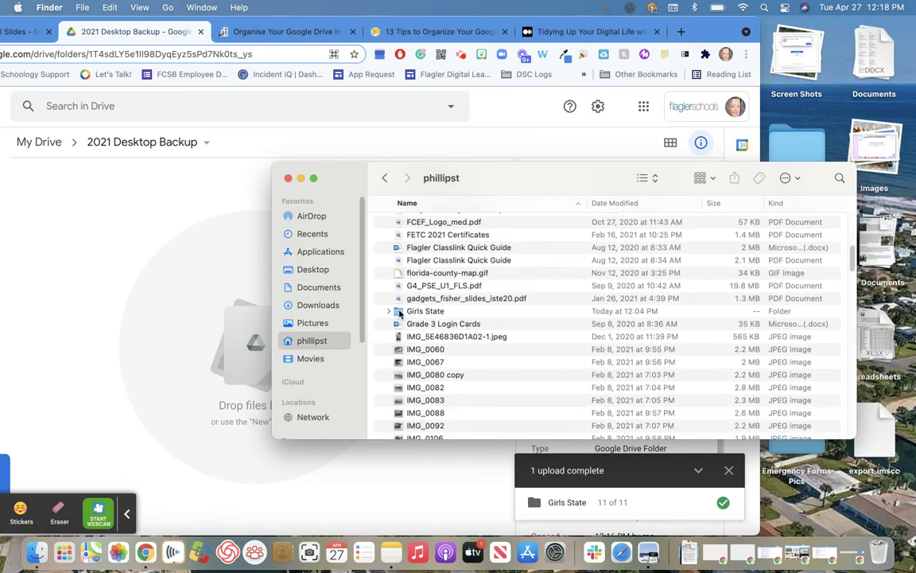
{"action": "left_click_drag", "start_coordinate": [400, 313], "coordinate": [167, 306]}
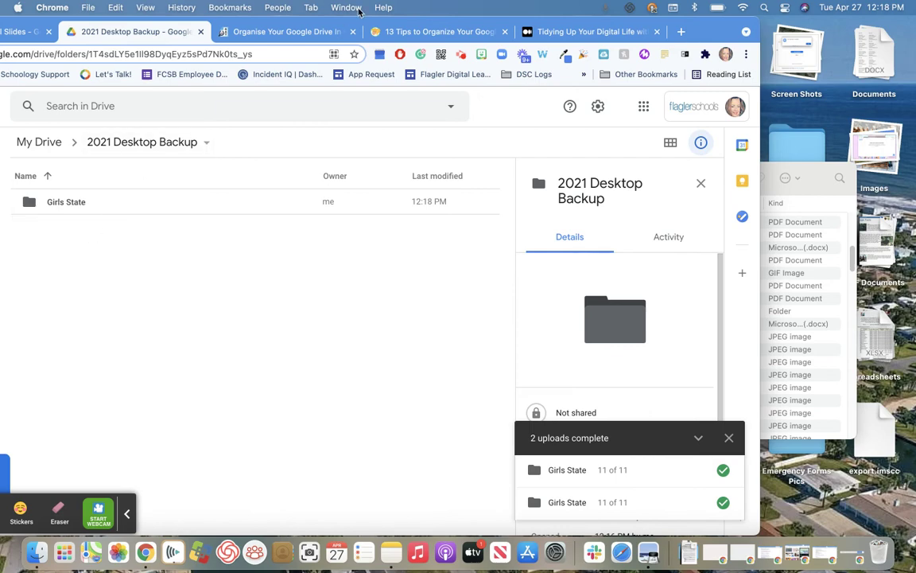
{"action": "left_click_drag", "start_coordinate": [312, 24], "coordinate": [447, 20]}
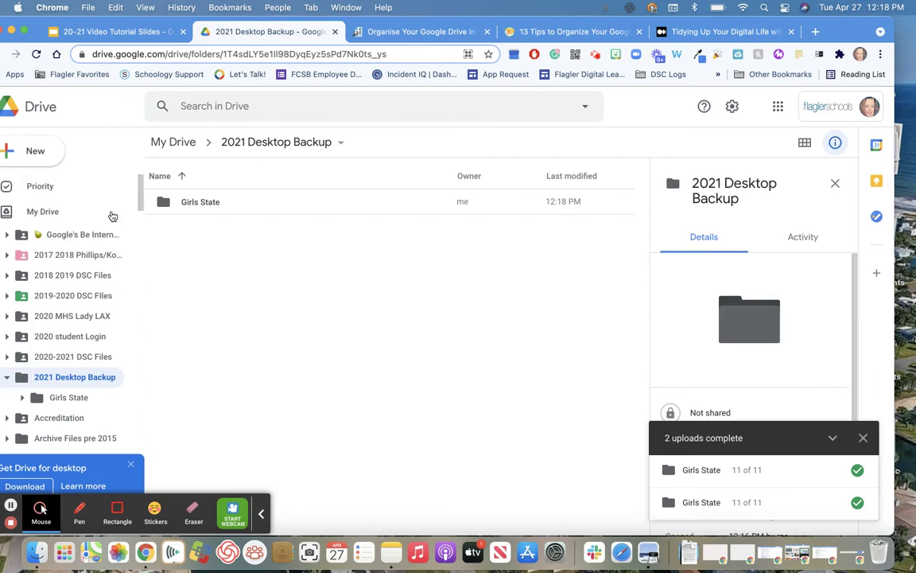
- Back in the tutorial slides, advance past Files to Backup to 'Step 4: Add Files to Google Drive'
{"action": "left_click", "coordinate": [100, 34]}
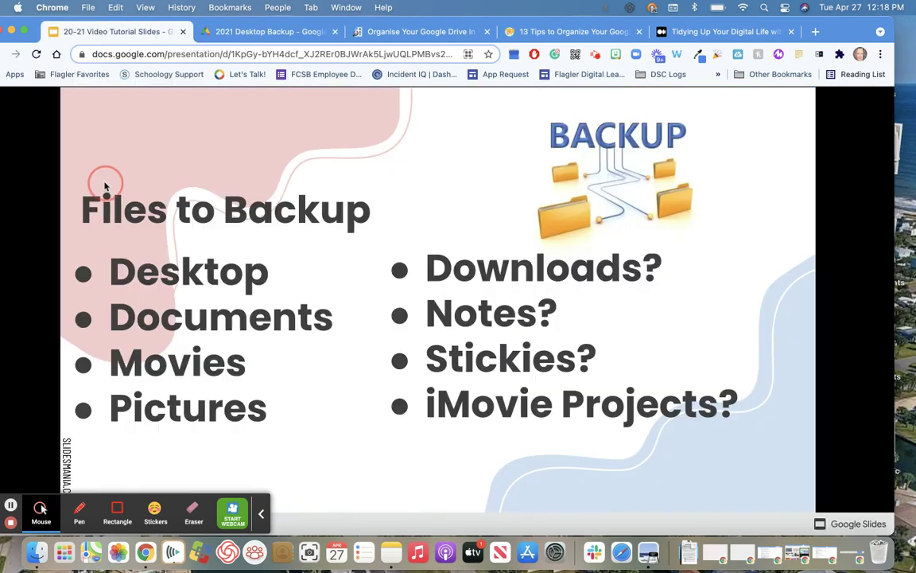
{"action": "left_click", "coordinate": [95, 167]}
{"action": "left_click", "coordinate": [413, 180]}
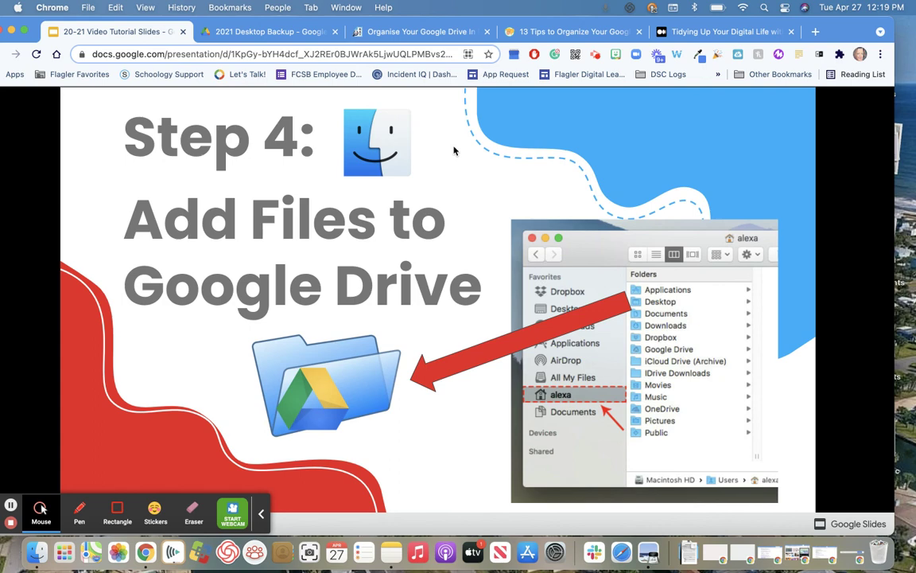
- Advance through 'Step 5: Check your Drive Files' to the 'Now you are ready for Big Sur!' slide
{"action": "key", "text": "Right"}
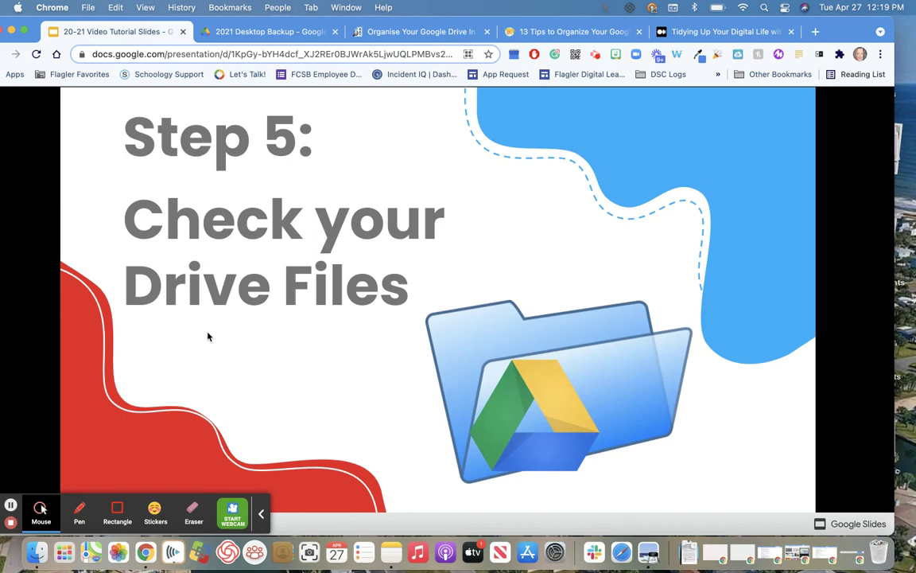
{"action": "key", "text": "Right"}
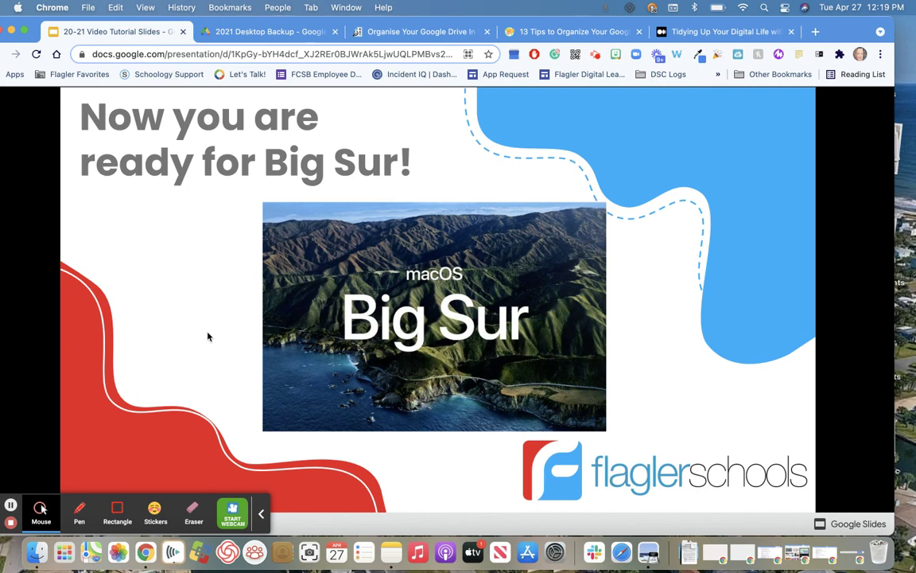